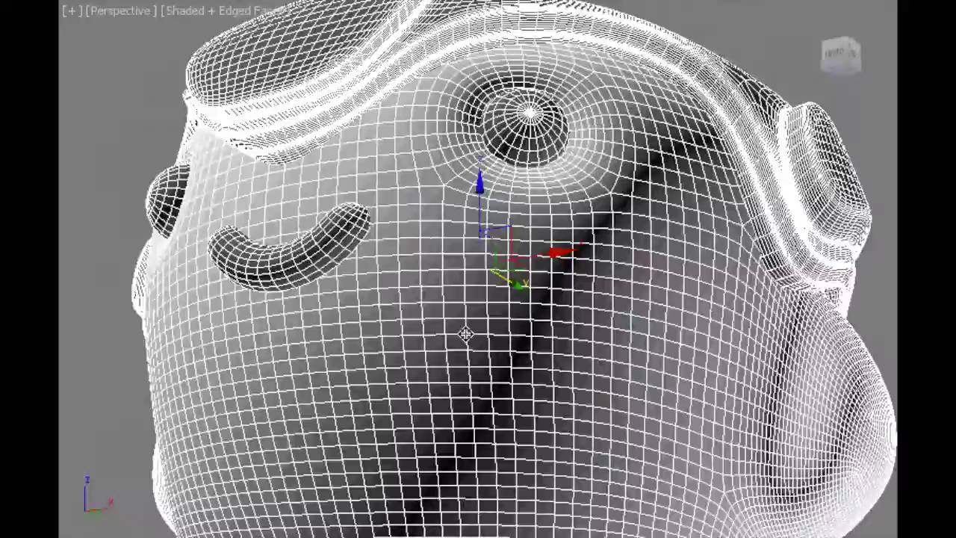
- Examine the character mesh from several sides, including the inside of the mouth opening
alt+middle_drag(466, 334, 891, 263)
alt+middle_drag(314, 262, 747, 336)
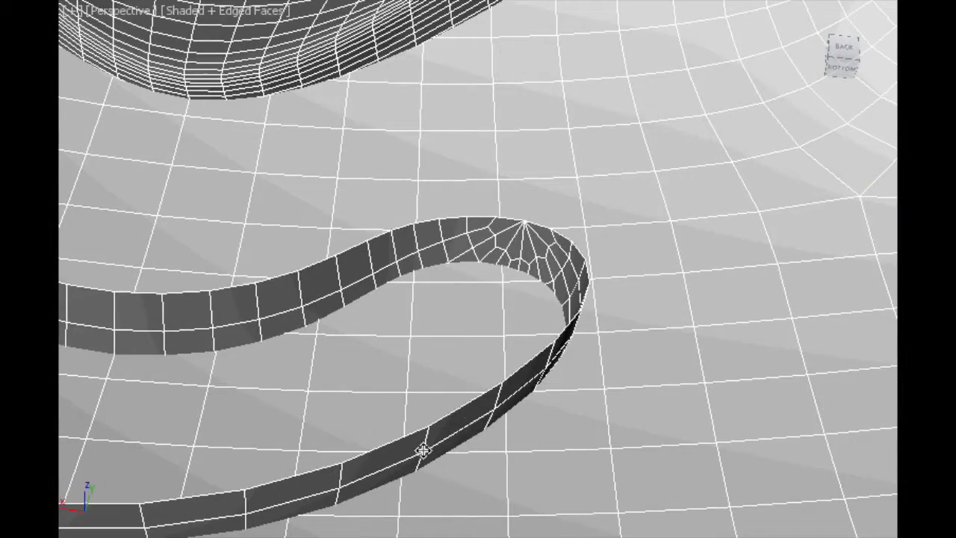
scroll(553, 324, down, 7)
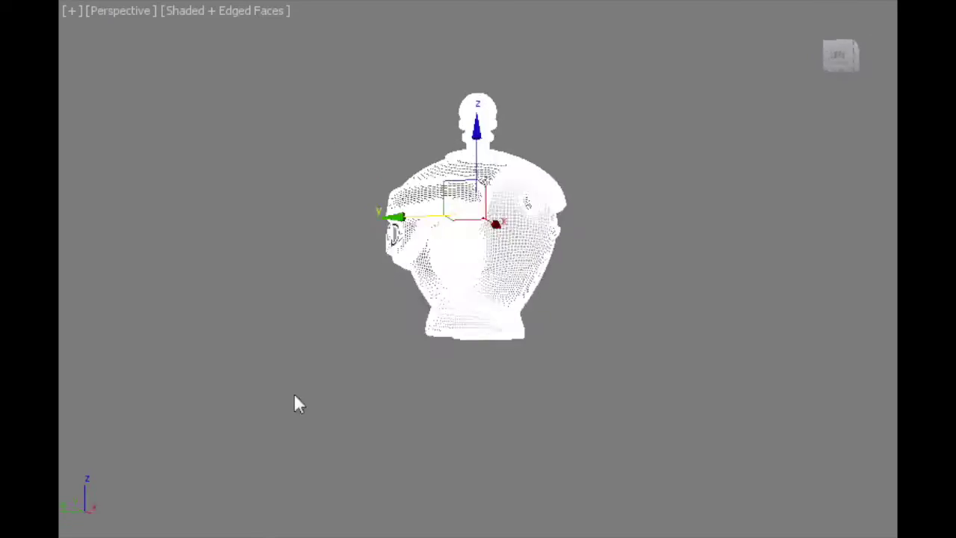
scroll(373, 354, down, 3)
scroll(324, 312, up, 5)
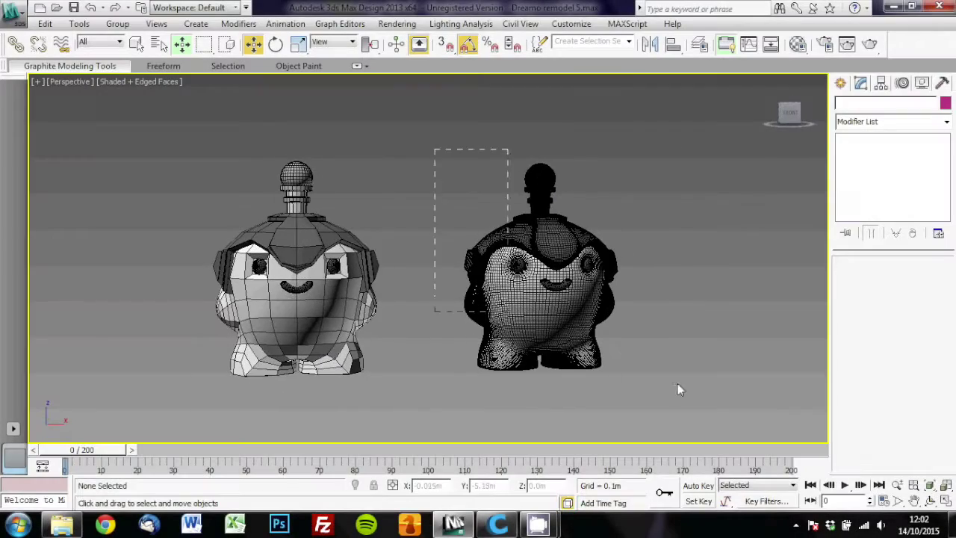
- Clone the whole high-poly character along the X axis beside the original
drag(435, 149, 677, 383)
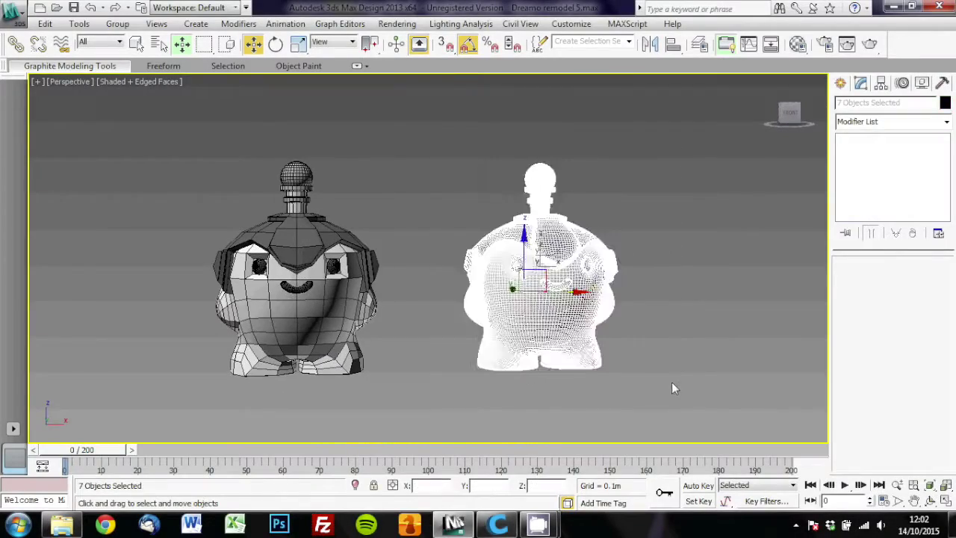
key(z)
alt+middle_drag(561, 379, 532, 376)
scroll(487, 314, down, 5)
shift+drag(452, 281, 620, 281)
click(480, 321)
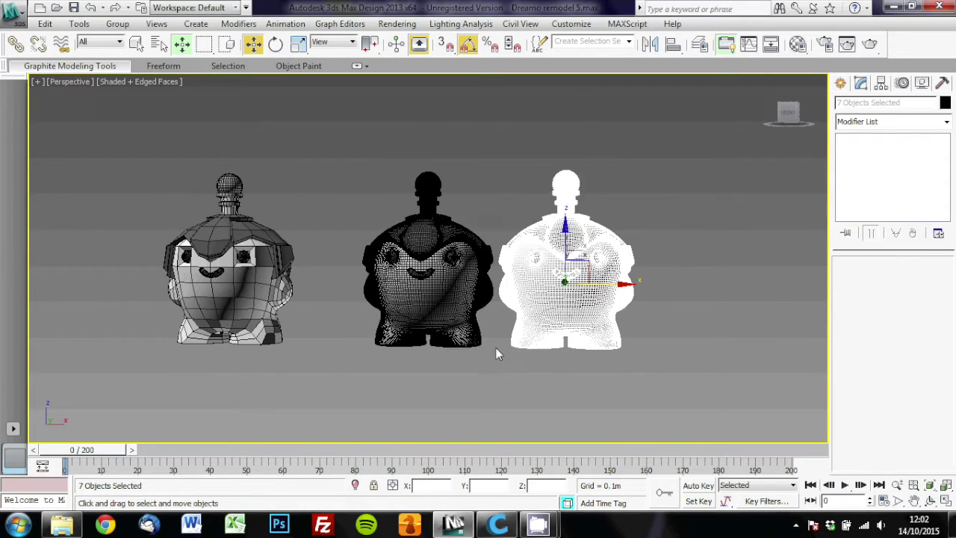
- Try moving the helmet off the first high-poly character's head, and undo the moves
scroll(493, 340, up, 3)
mouse_move(486, 331)
middle_down()
mouse_move(392, 325)
mouse_move(418, 294)
mouse_move(429, 312)
middle_up()
click(351, 303)
key(z)
alt+middle_drag(482, 260, 508, 275)
click(448, 190)
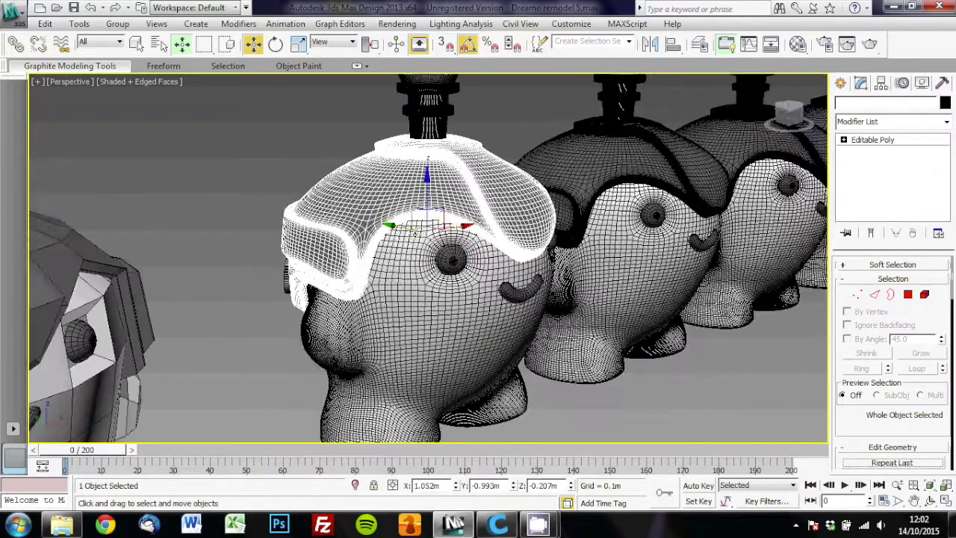
drag(400, 225, 289, 231)
drag(503, 223, 484, 219)
key(ctrl+z)
key(ctrl+z)
key(ctrl+z)
- Subtract the antenna parts and the helmet from the first high-poly character's body with ProBoolean
click(611, 397)
click(486, 327)
alt+middle_drag(486, 328, 460, 328)
click(842, 83)
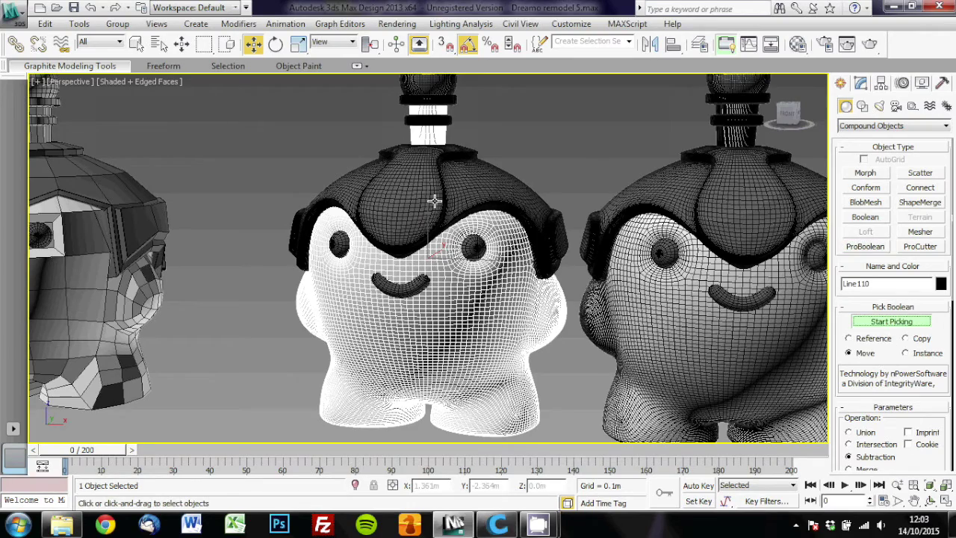
middle_drag(489, 143, 432, 213)
scroll(534, 202, up, 5)
scroll(467, 237, down, 5)
middle_drag(432, 213, 429, 249)
scroll(426, 224, up, 3)
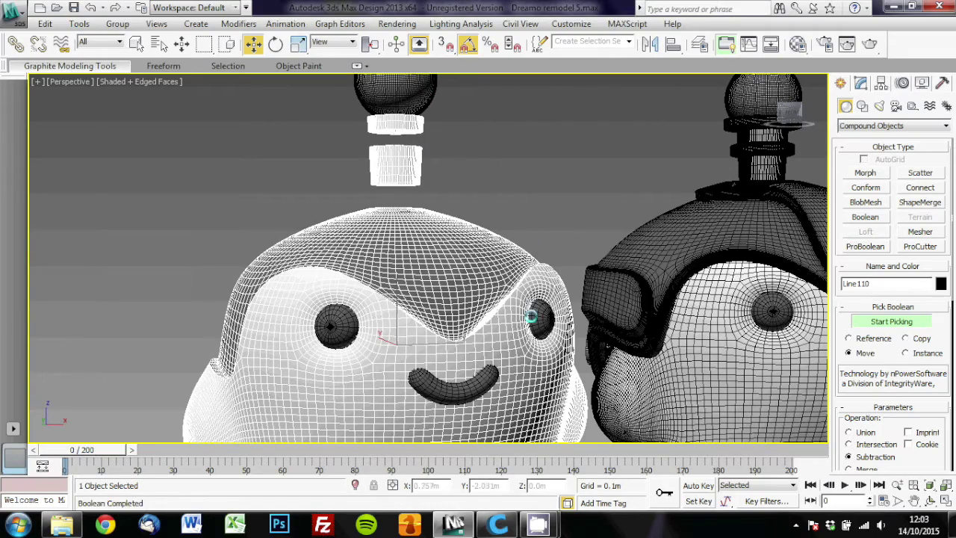
- Subtract the eyes and mouth from the same body with ProBoolean, and end the picking
middle_drag(530, 317, 537, 220)
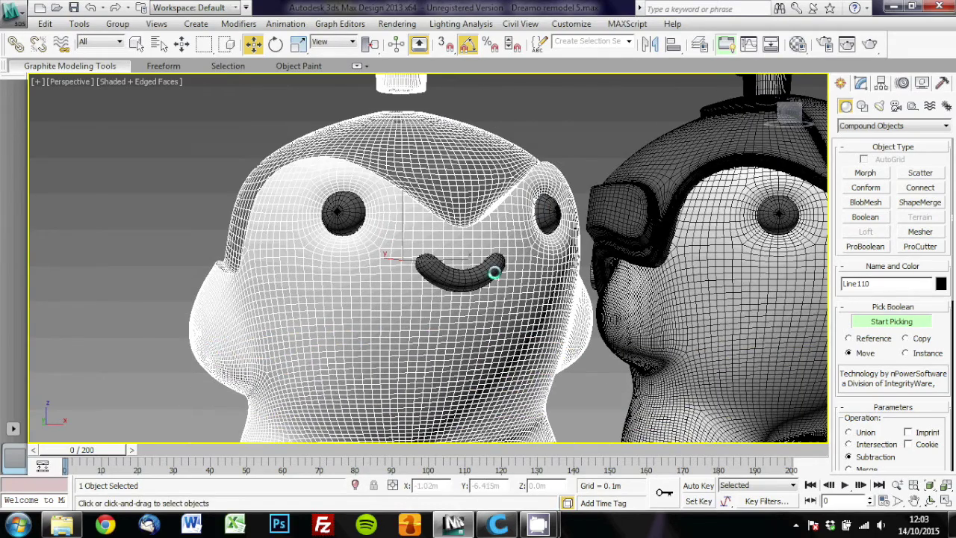
alt+middle_drag(494, 272, 530, 299)
scroll(514, 295, up, 5)
alt+middle_drag(457, 272, 473, 310)
scroll(466, 276, down, 5)
scroll(468, 276, up, 3)
key(w)
- Convert the cut body to Editable Poly and delete the selected inner polygons left by the subtractions
right_click(564, 204)
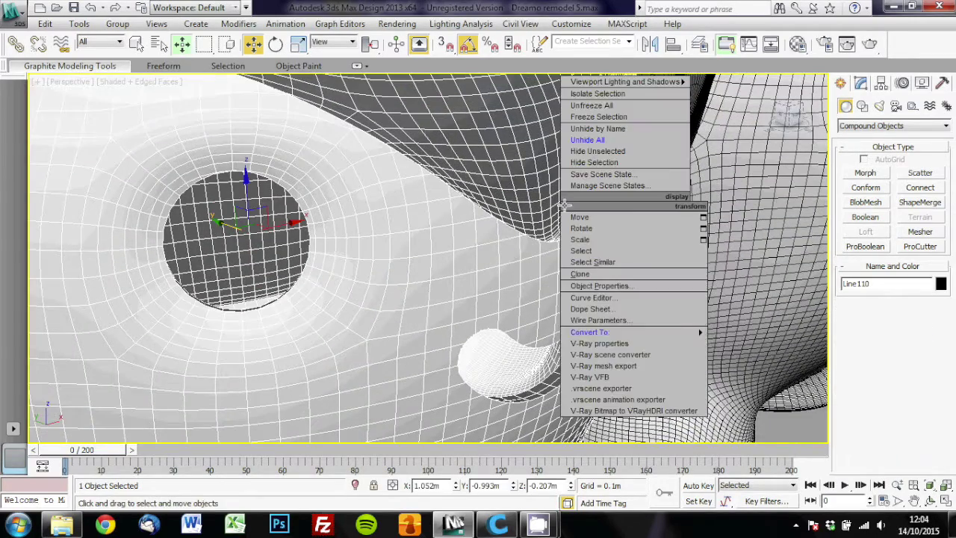
click(735, 343)
click(908, 294)
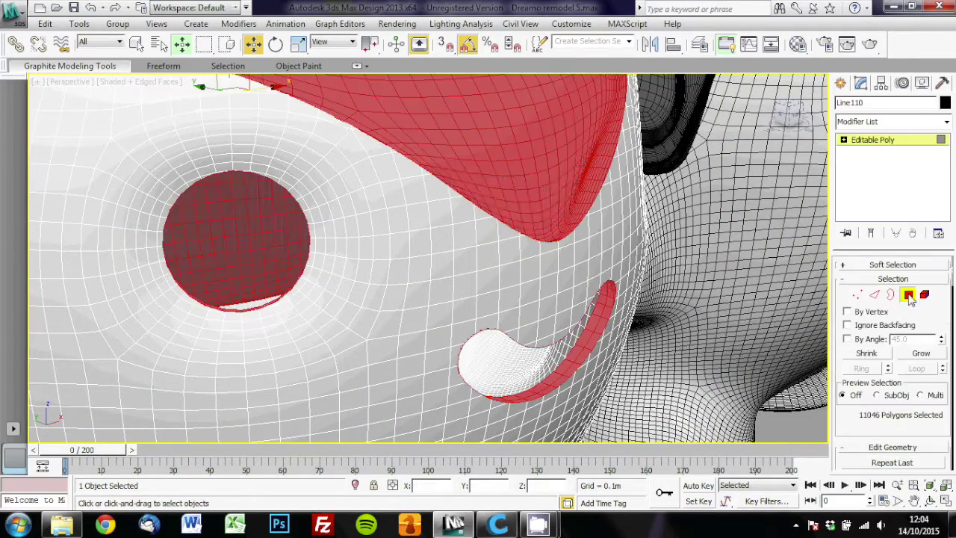
scroll(485, 316, down, 6)
alt+middle_drag(476, 290, 366, 304)
scroll(366, 302, up, 8)
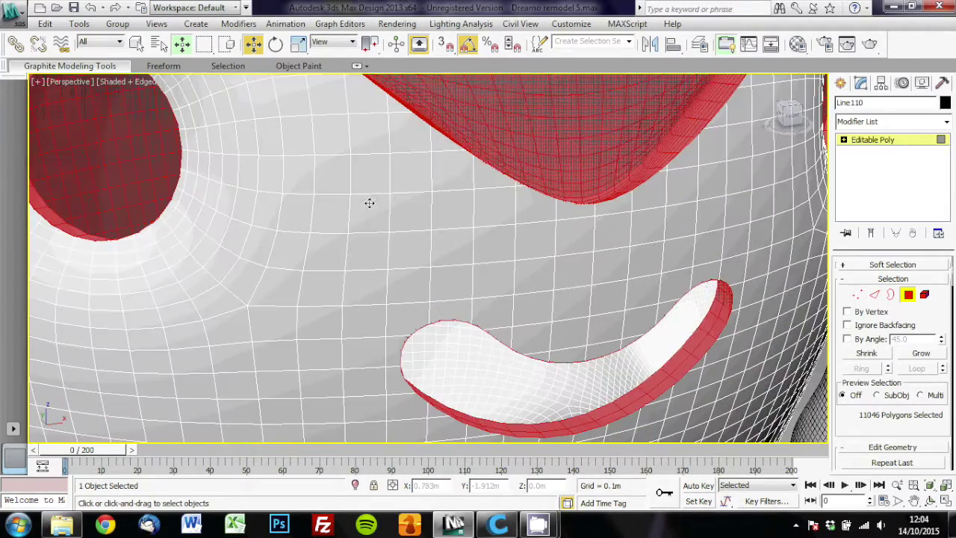
key(Delete)
- Subtract the body from the second character copy's helmet using ProBoolean in Subtraction mode
scroll(370, 213, down, 5)
alt+middle_drag(316, 217, 617, 237)
scroll(686, 275, down, 7)
click(598, 212)
key(z)
middle_drag(508, 277, 532, 247)
click(841, 83)
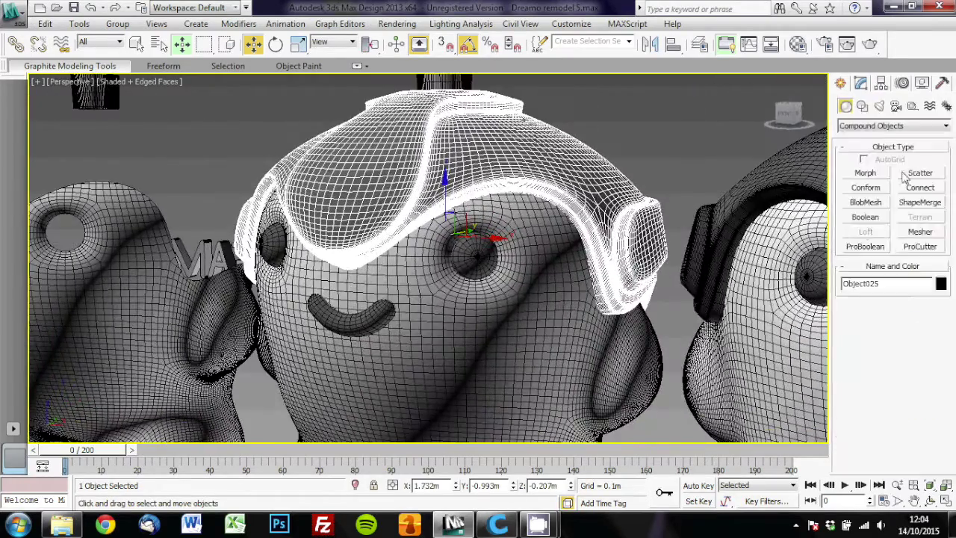
click(866, 246)
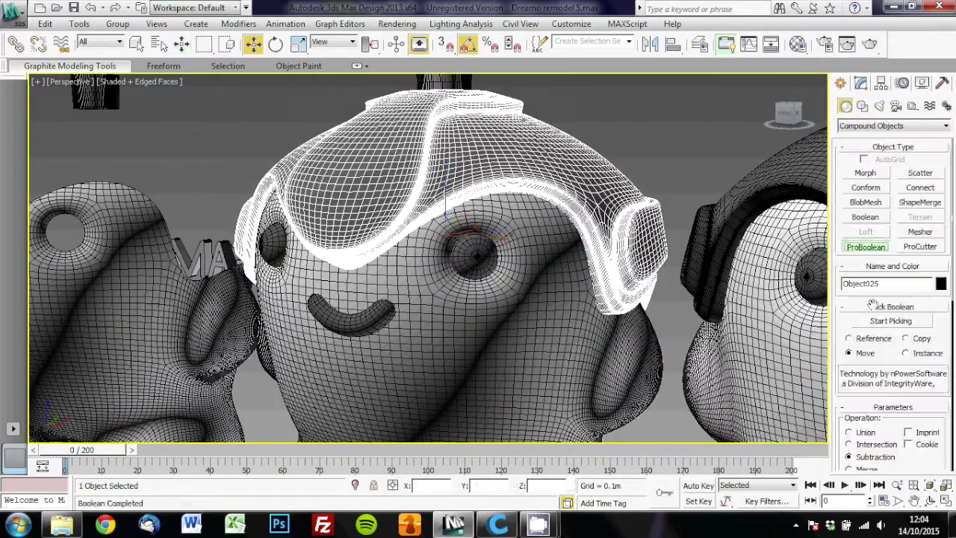
click(403, 276)
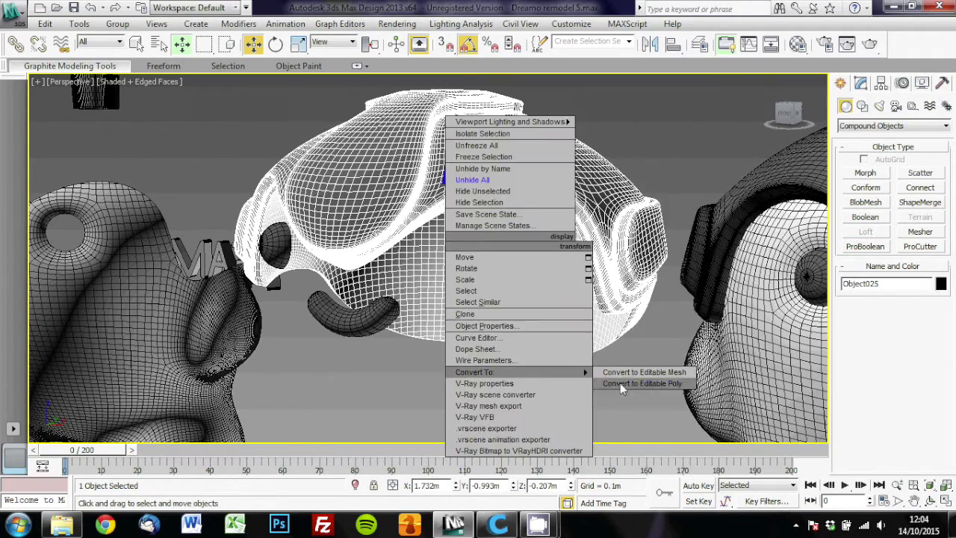
- Convert the cut helmet to Editable Poly, remove its inner polygons and leave polygon editing
click(621, 384)
key(4)
alt+middle_drag(472, 294, 468, 338)
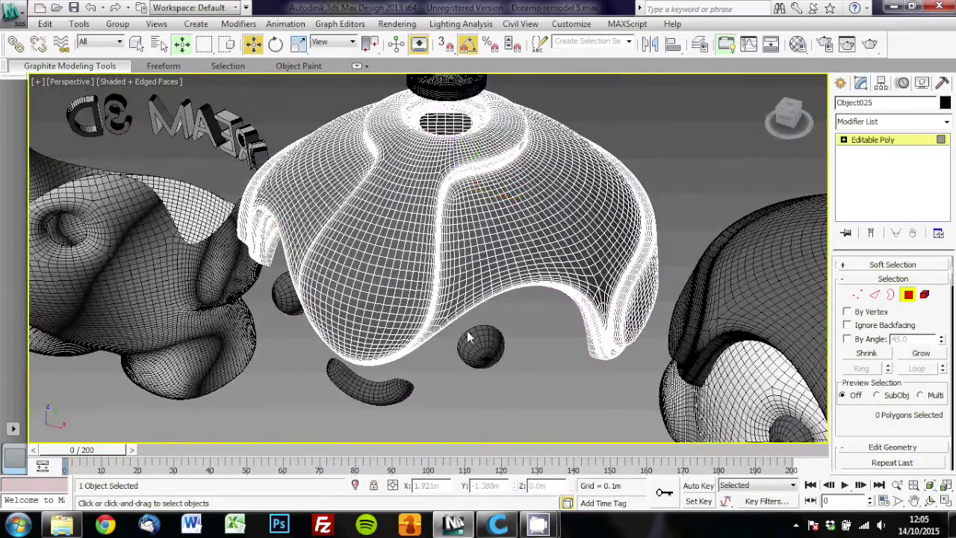
scroll(463, 255, down, 3)
alt+middle_drag(463, 255, 489, 194)
click(909, 295)
- Align the helmet to the first body in X and Y position, pivot point to pivot point
middle_drag(381, 224, 557, 219)
click(80, 27)
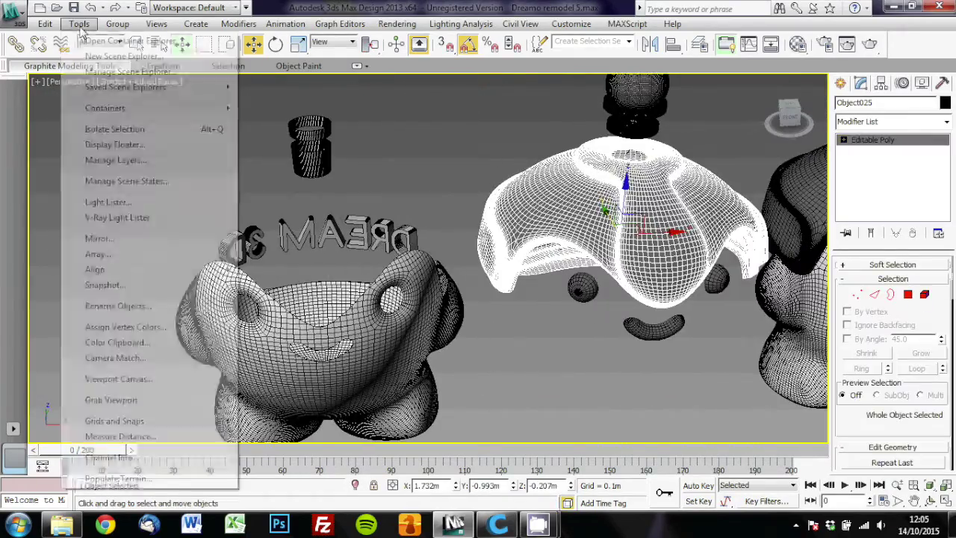
click(95, 269)
click(372, 337)
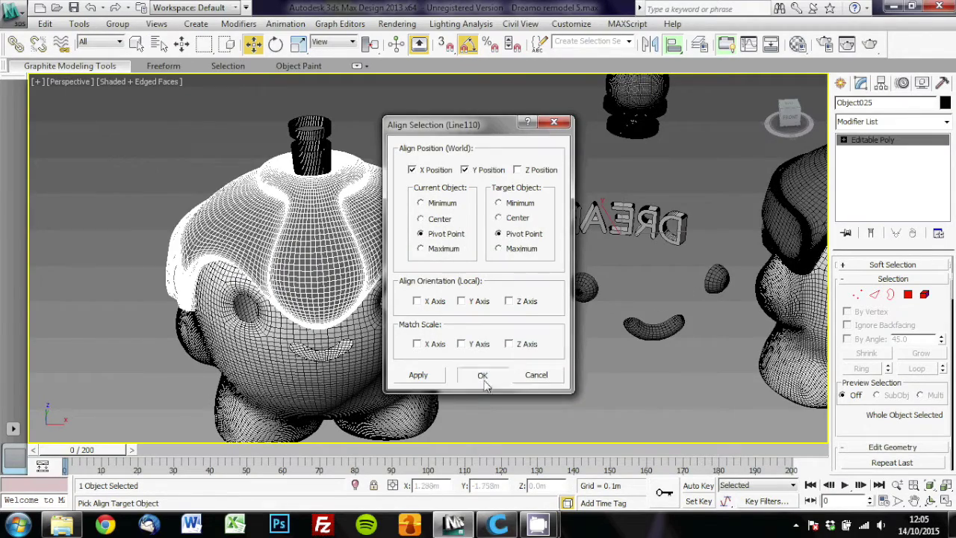
key(z)
mouse_move(299, 314)
alt+middle_down()
mouse_move(348, 267)
mouse_move(397, 273)
mouse_move(434, 261)
mouse_move(324, 288)
mouse_move(570, 224)
mouse_move(459, 271)
mouse_move(464, 294)
mouse_move(298, 321)
alt+middle_up()
scroll(348, 267, up, 4)
scroll(570, 224, up, 3)
scroll(464, 287, up, 3)
scroll(464, 286, down, 8)
- Delete the leftover antenna and face parts of the second character copy
scroll(479, 299, down, 5)
alt+middle_drag(553, 299, 396, 305)
drag(551, 157, 515, 245)
key(Delete)
click(572, 308)
key(Delete)
click(546, 297)
key(Delete)
- Subtract the body from the next character copy's eyes and mouth with ProBoolean
click(652, 322)
click(658, 309)
key(z)
middle_drag(657, 312, 613, 228)
click(841, 84)
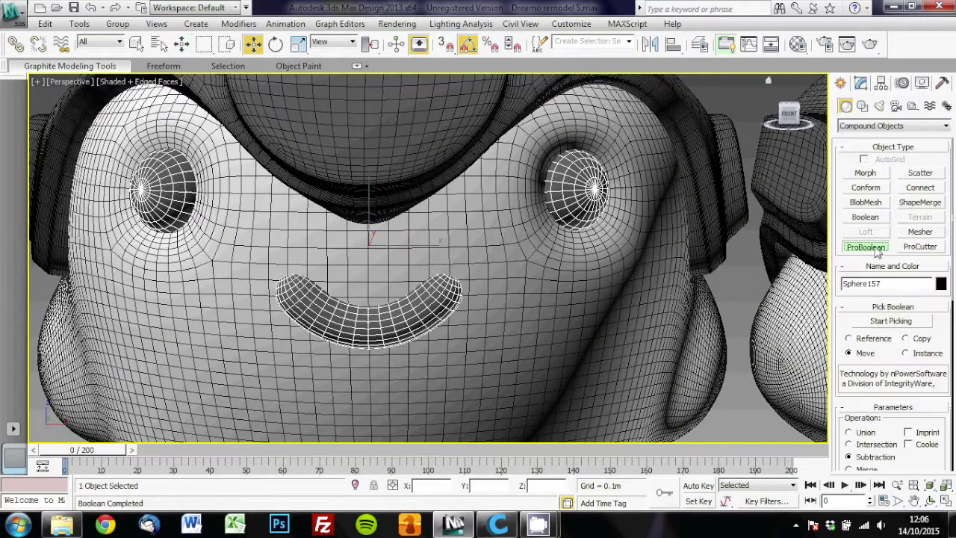
click(560, 237)
scroll(538, 237, down, 5)
middle_drag(536, 237, 550, 270)
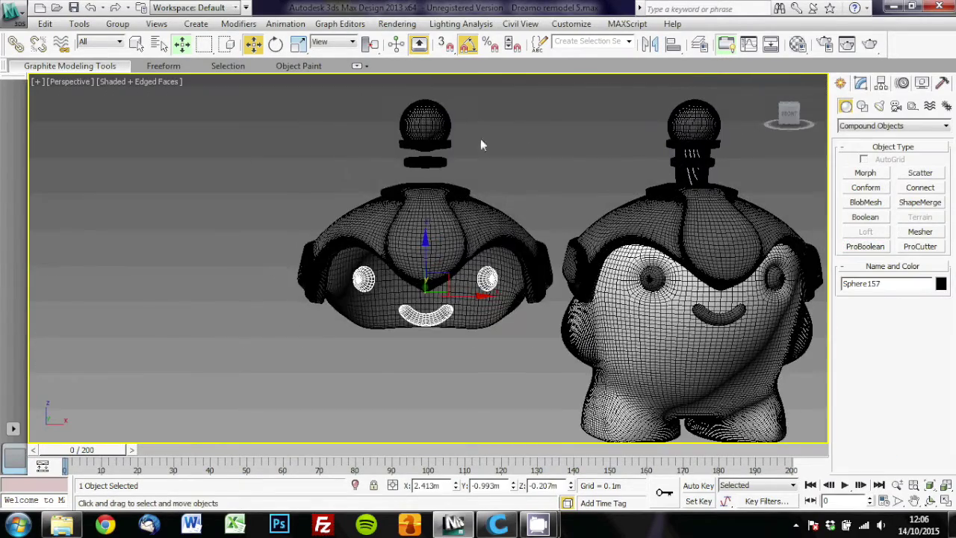
- Delete the antenna and helmet around the cut eyes and mouth, plus the spare character copy
drag(468, 113, 421, 237)
key(Delete)
click(454, 277)
scroll(434, 198, down, 5)
drag(538, 180, 433, 342)
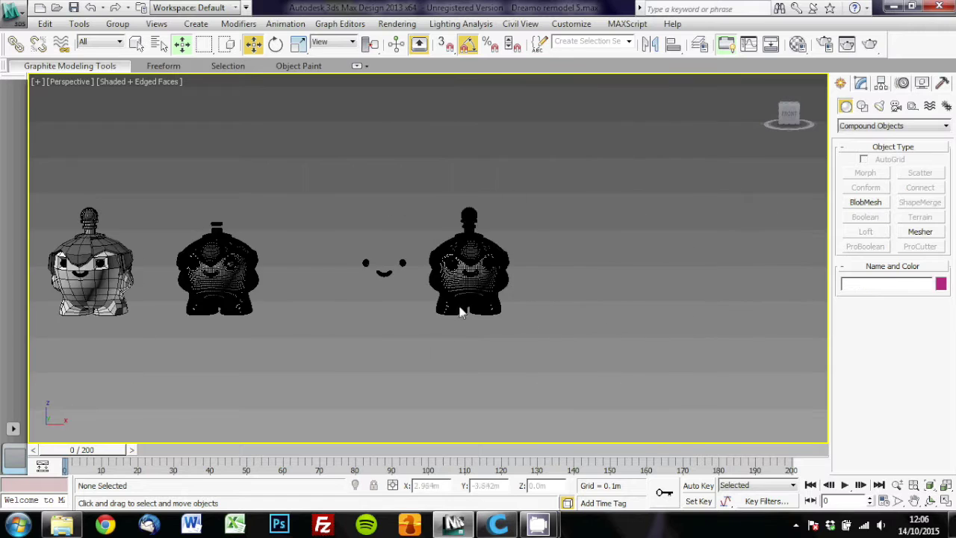
key(Delete)
- Convert the eyes and mouth to Editable Poly and remove their inner polygons
click(402, 263)
key(z)
mouse_move(400, 273)
alt+middle_down()
mouse_move(290, 314)
mouse_move(411, 276)
alt+middle_up()
right_click(412, 276)
click(582, 411)
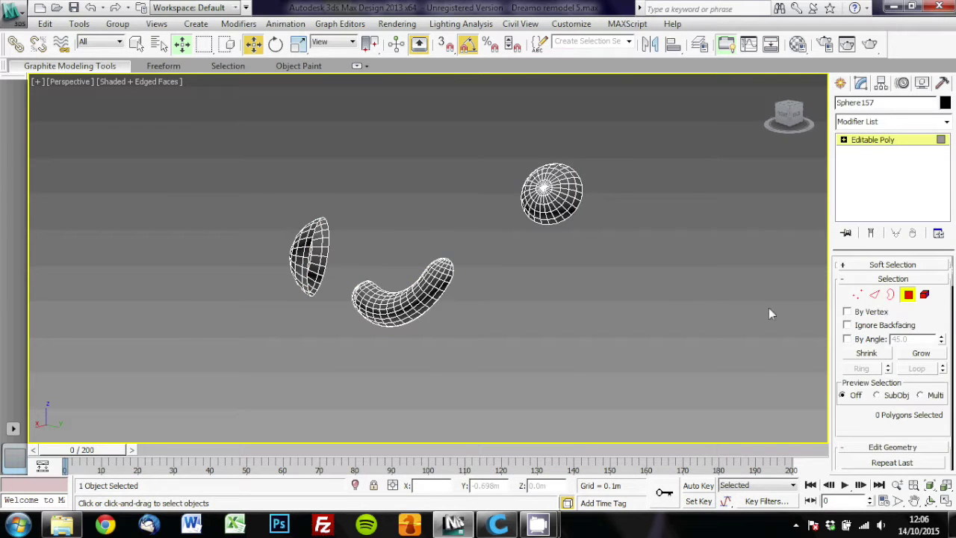
alt+middle_drag(485, 295, 520, 307)
- Align the eyes and mouth with the face openings of the assembled character's body
scroll(520, 308, down, 5)
middle_drag(388, 310, 534, 298)
click(333, 198)
right_click(333, 199)
click(366, 163)
middle_drag(397, 236, 447, 246)
click(665, 268)
click(79, 24)
mouse_move(107, 270)
click(276, 272)
click(391, 260)
click(493, 371)
- Examine up close how the aligned eyes and mouth fit the assembled character
click(378, 271)
click(360, 261)
key(z)
alt+middle_drag(428, 297, 224, 254)
scroll(354, 316, up, 3)
scroll(398, 275, up, 3)
scroll(224, 254, down, 5)
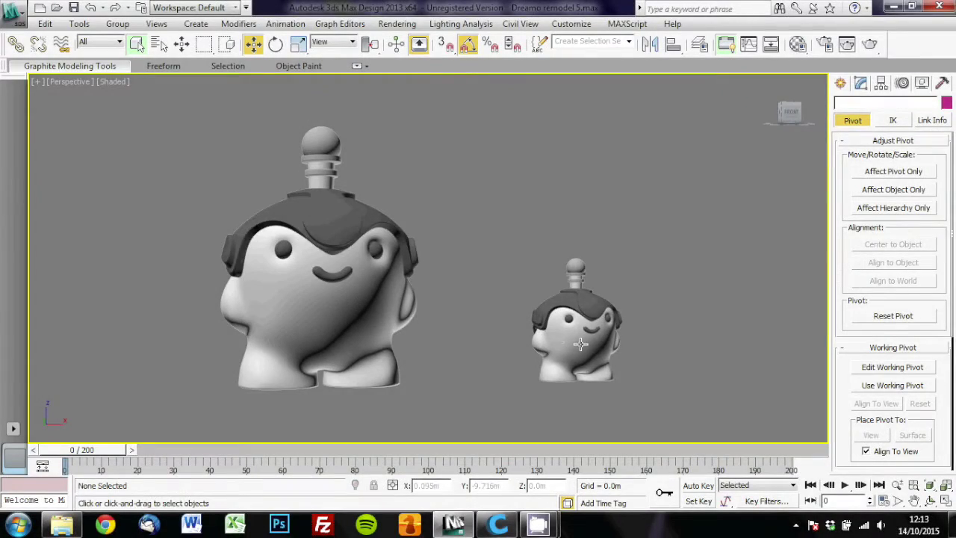
- Hide the larger attached character
middle_drag(556, 342, 534, 342)
right_click(352, 255)
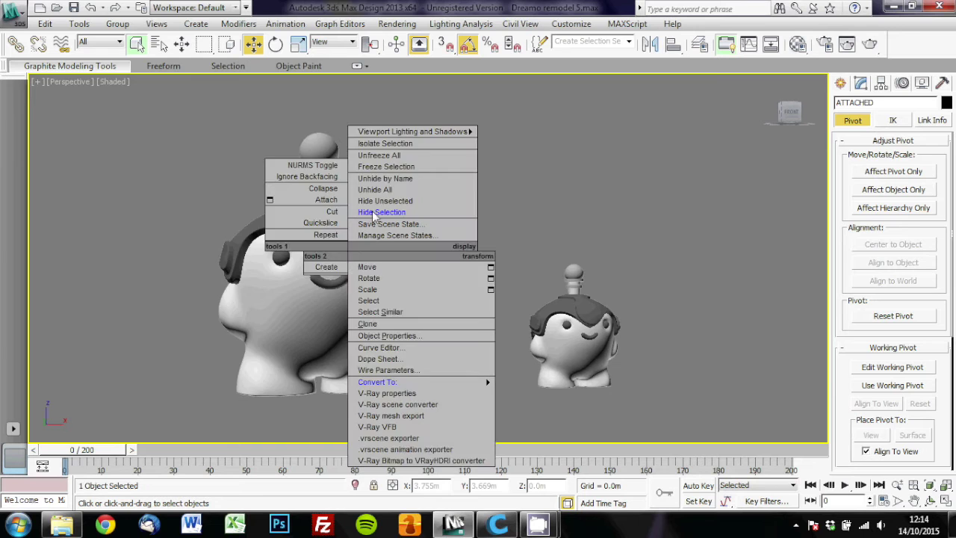
click(372, 214)
- Select the smaller 50% character, frame it in the view and display its edged faces
click(563, 344)
key(z)
scroll(557, 341, down, 5)
scroll(553, 334, up, 3)
key(F4)
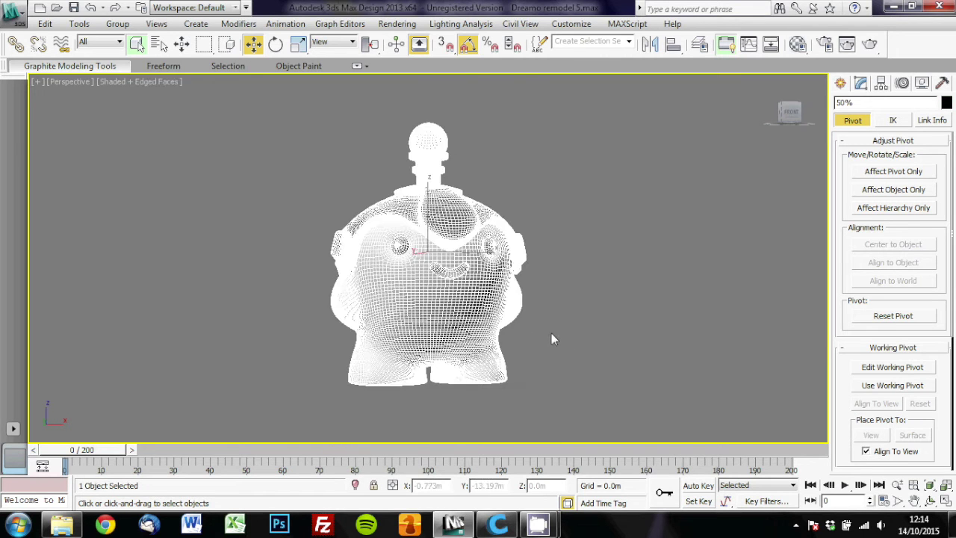
mouse_move(550, 333)
alt+middle_down()
mouse_move(462, 340)
mouse_move(546, 345)
mouse_move(538, 345)
alt+middle_up()
- Export the 50% character in StereoLitho (*.STL) format, replacing the existing DREAMO 50% NEW file
click(13, 14)
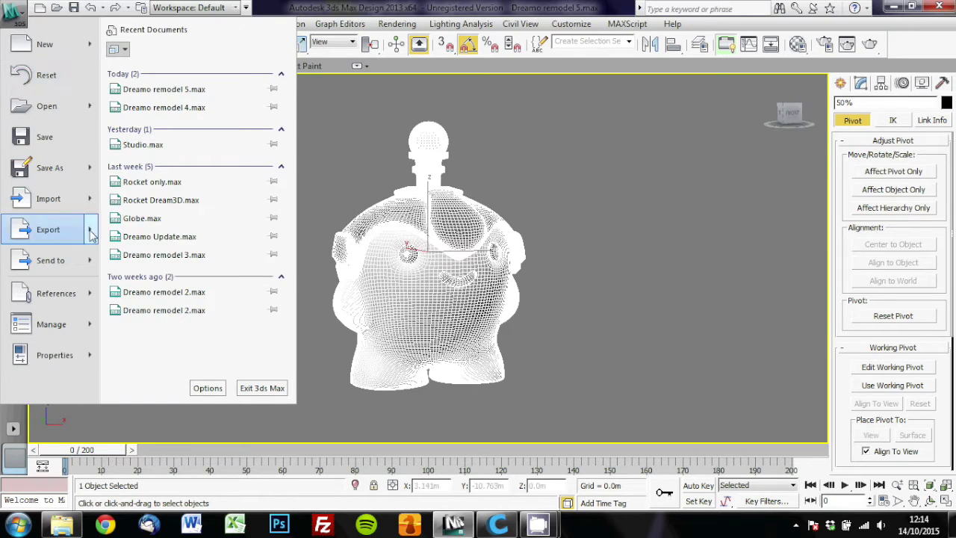
mouse_move(91, 235)
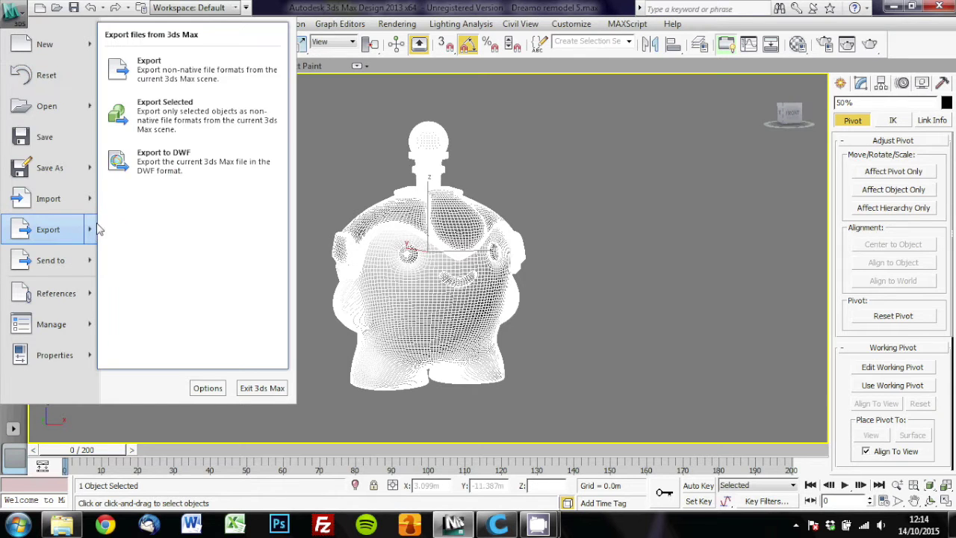
click(235, 87)
drag(228, 14, 245, 99)
click(136, 407)
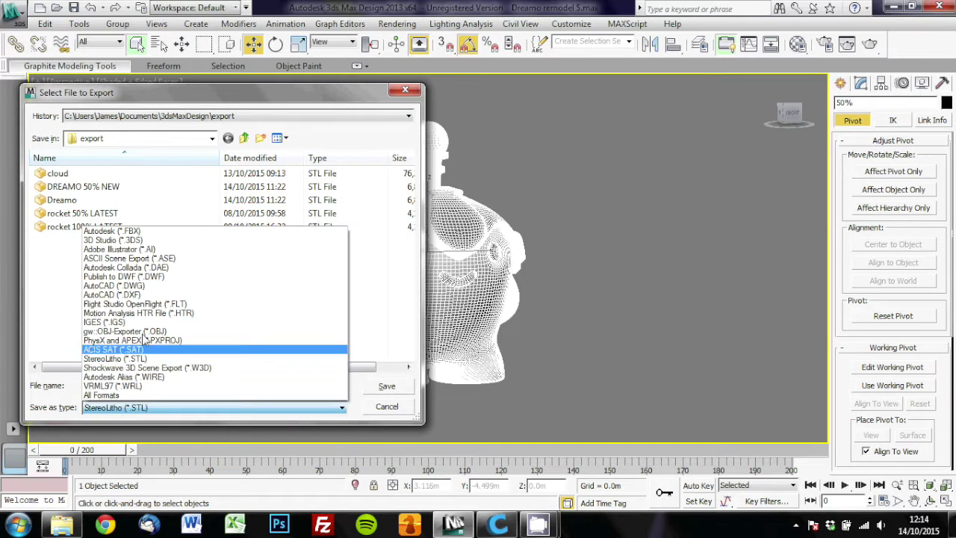
click(112, 359)
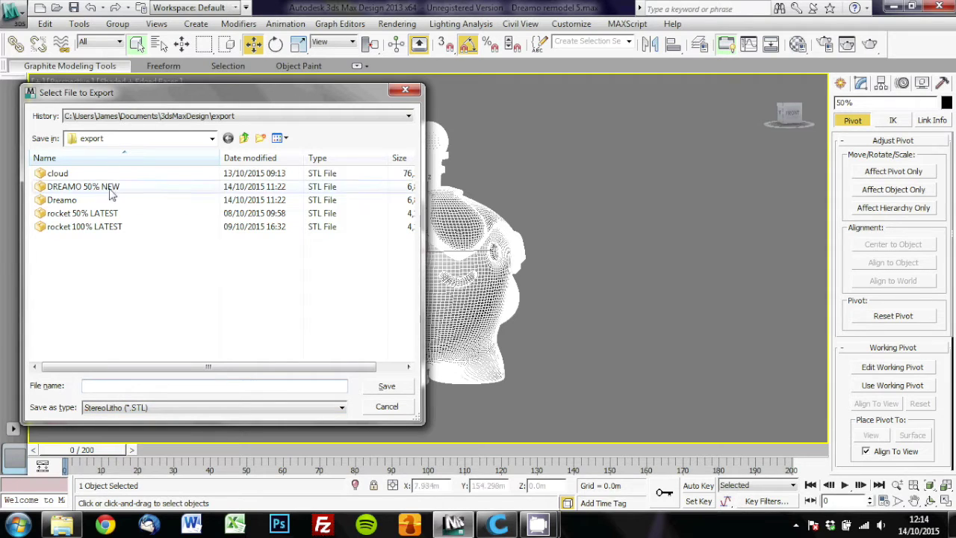
click(385, 388)
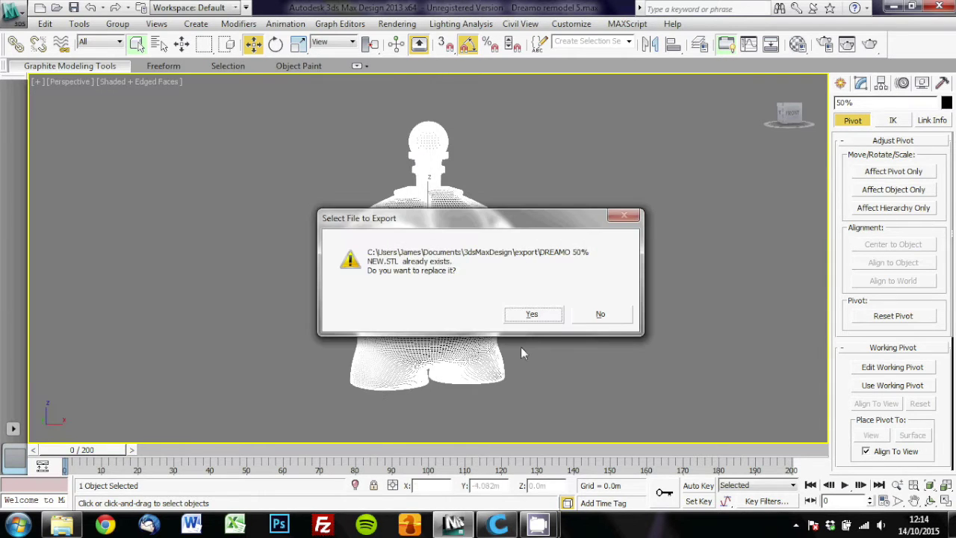
click(532, 315)
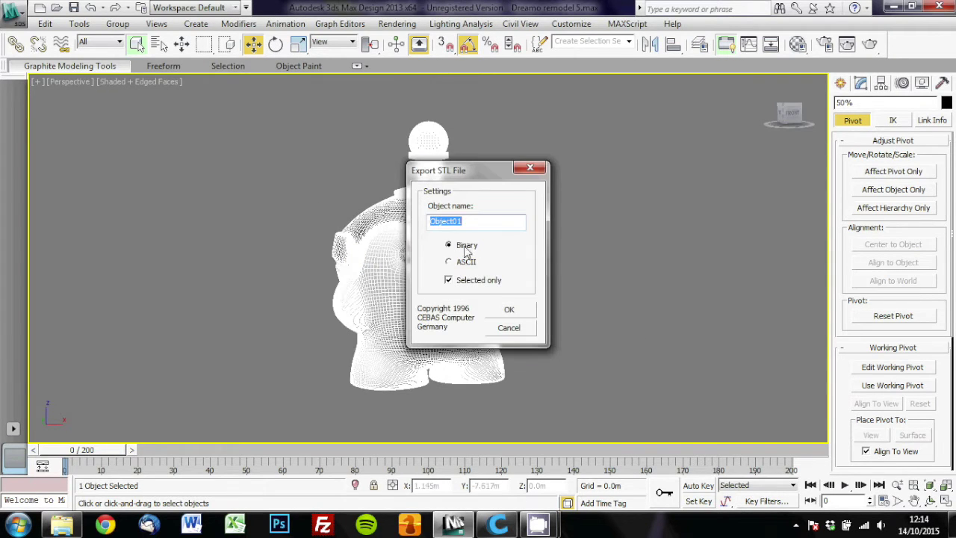